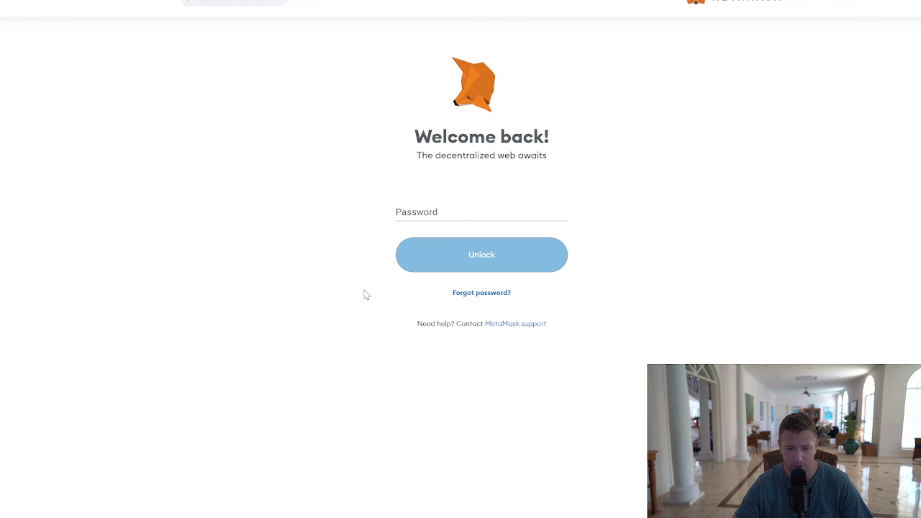
Step: Start the forgotten-password reset and paste the 12-word Secret Recovery Phrase into the word fields
click(475, 299)
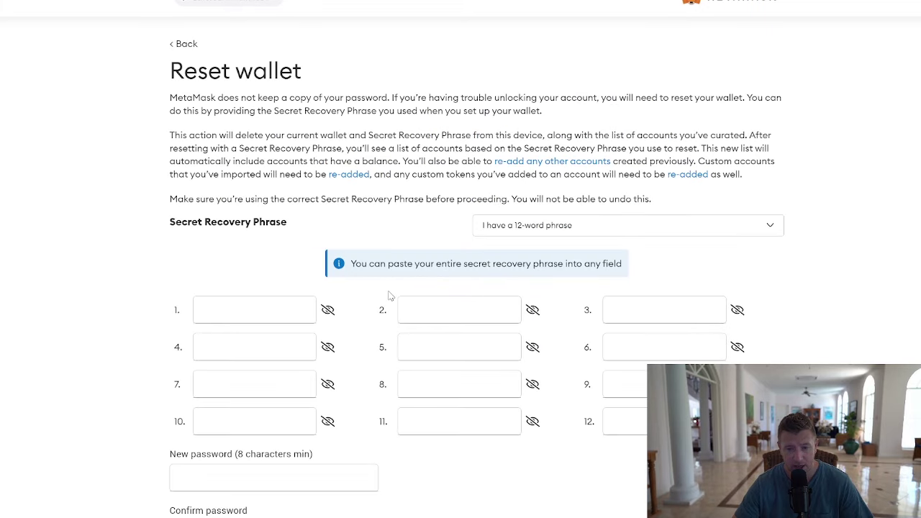
scroll(389, 295, down, 1)
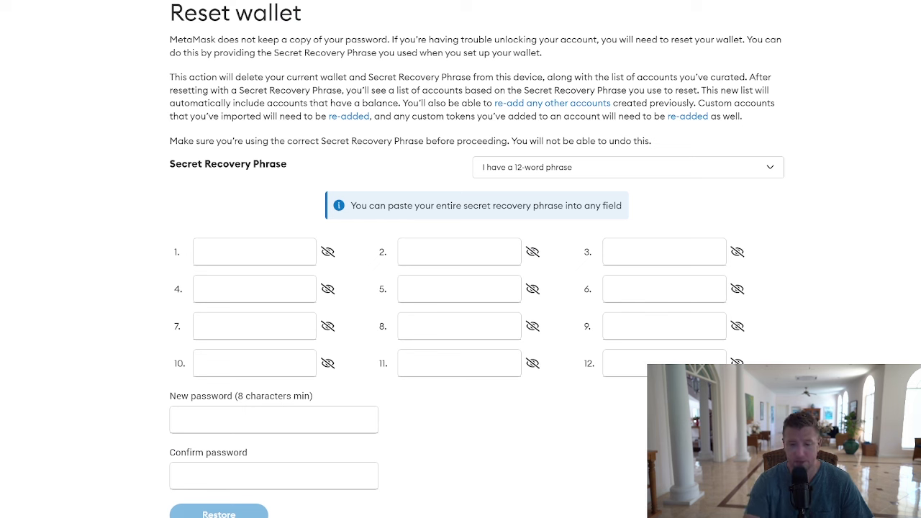
click(278, 254)
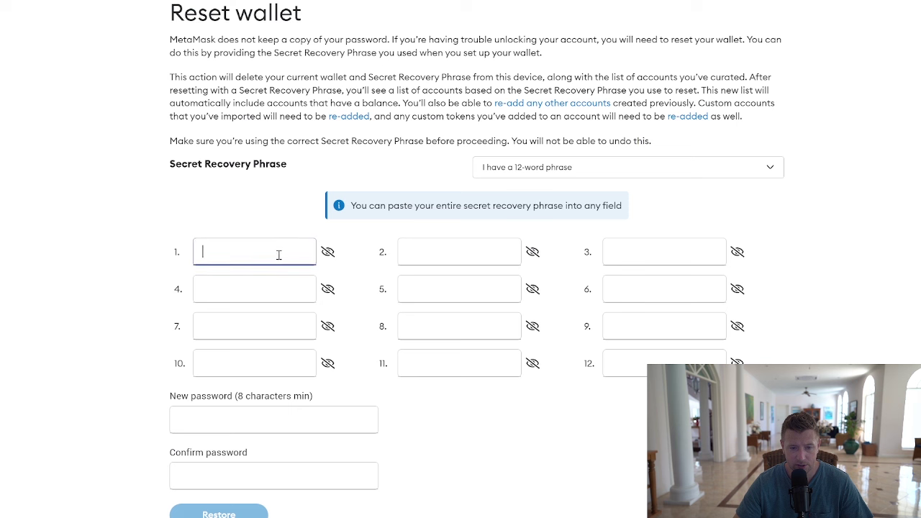
key(ctrl+v)
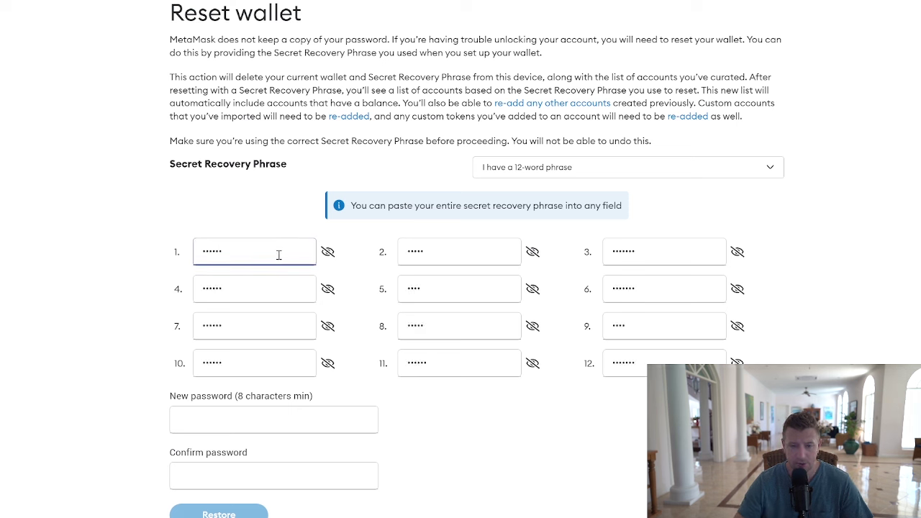
Step: Enter and confirm a matching new wallet password, then restore the wallet
click(240, 413)
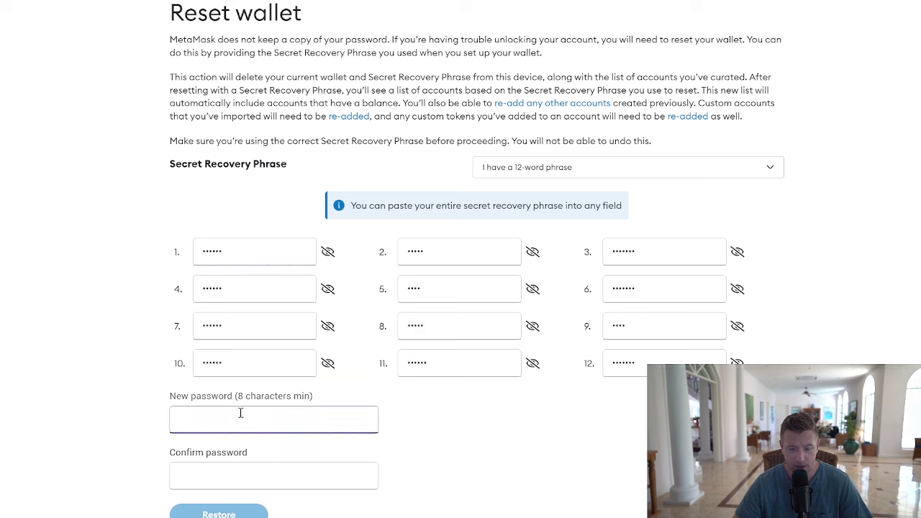
text(•••••)
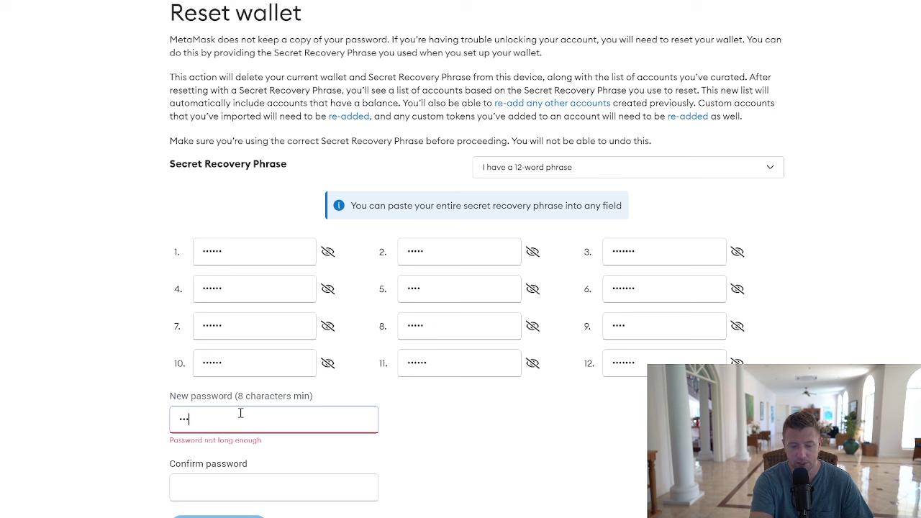
text(•••••)
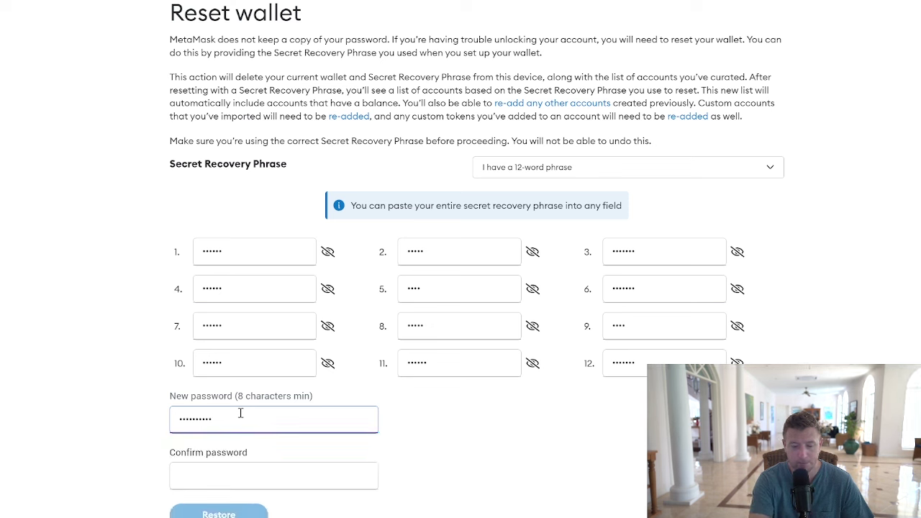
text(••••)
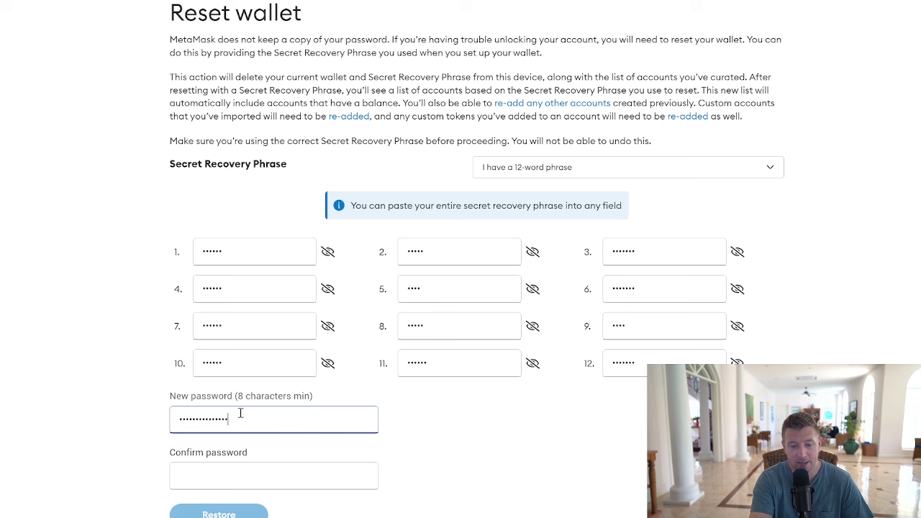
text(•)
click(239, 472)
text(•••••)
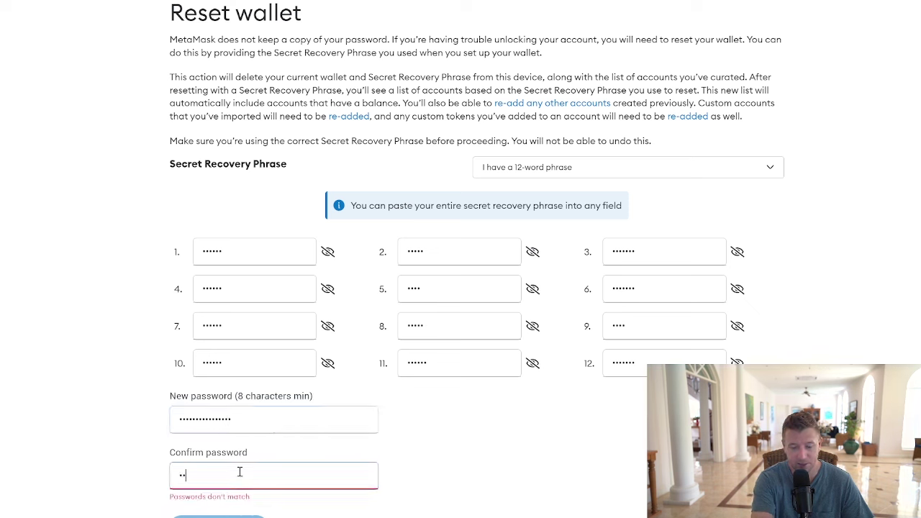
text(•••••)
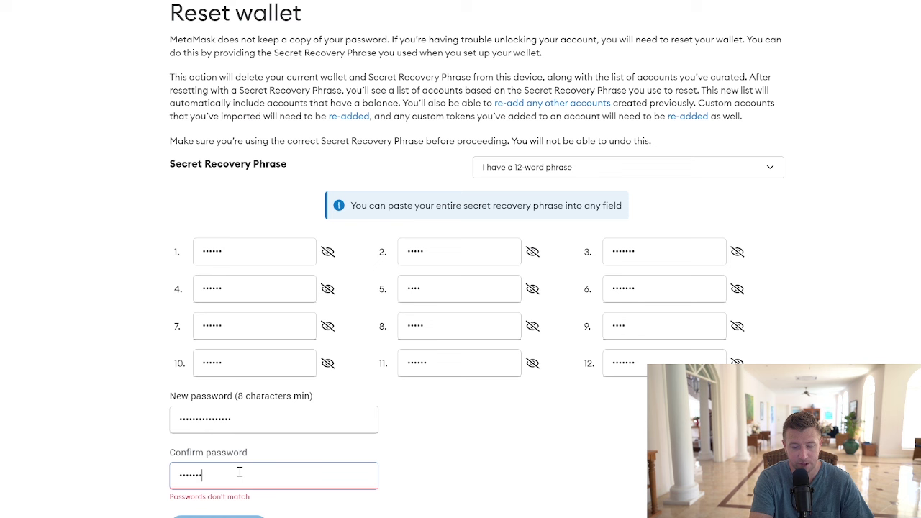
text(•••••)
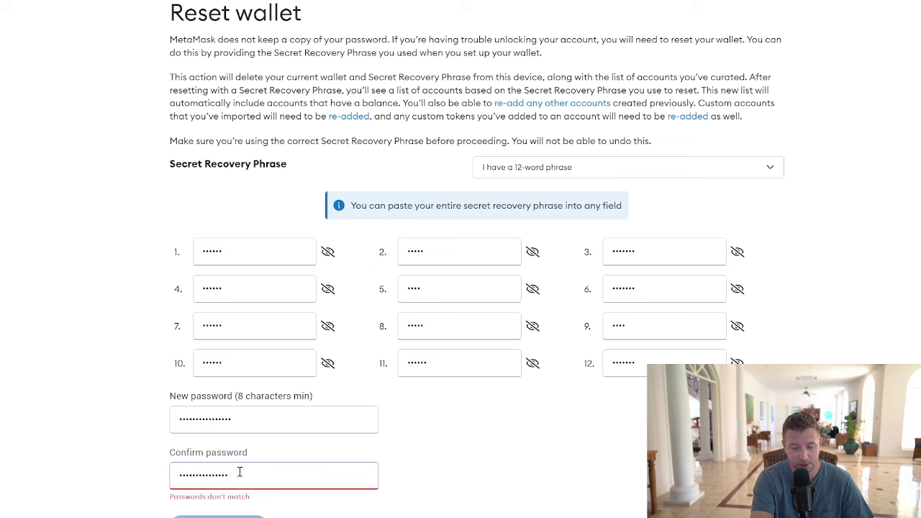
text(•)
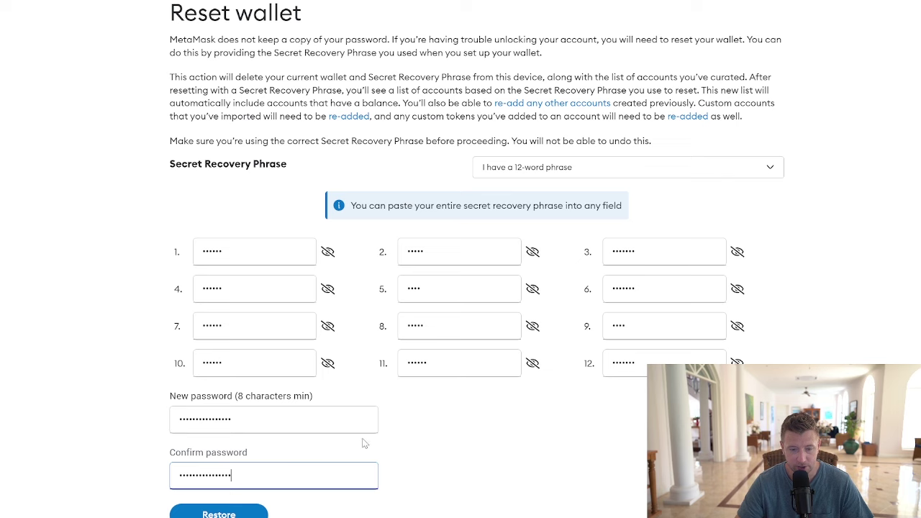
scroll(403, 448, down, 1)
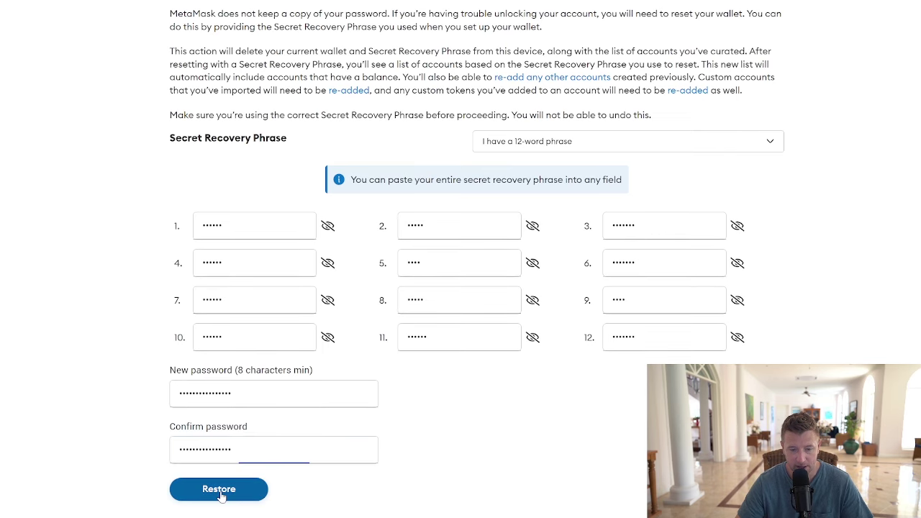
click(221, 497)
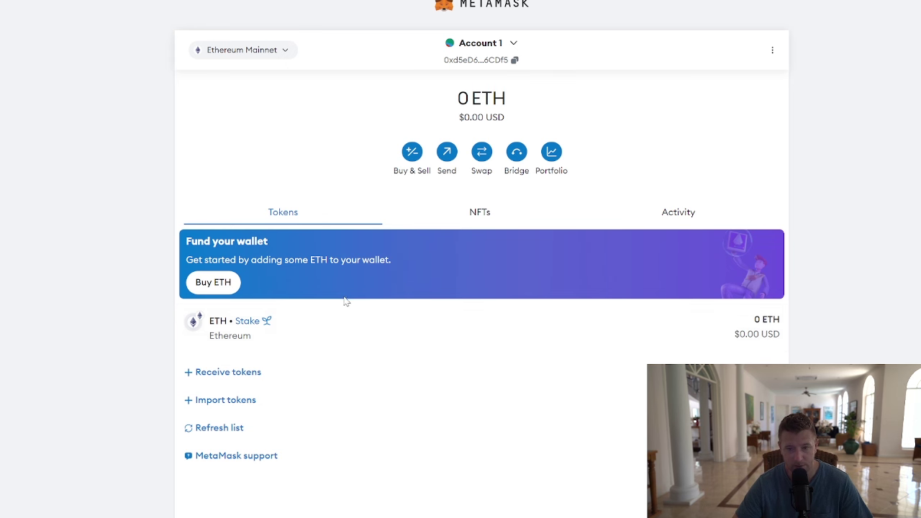
Step: Open the Account 1 dropdown in the header to show Select an account
click(510, 43)
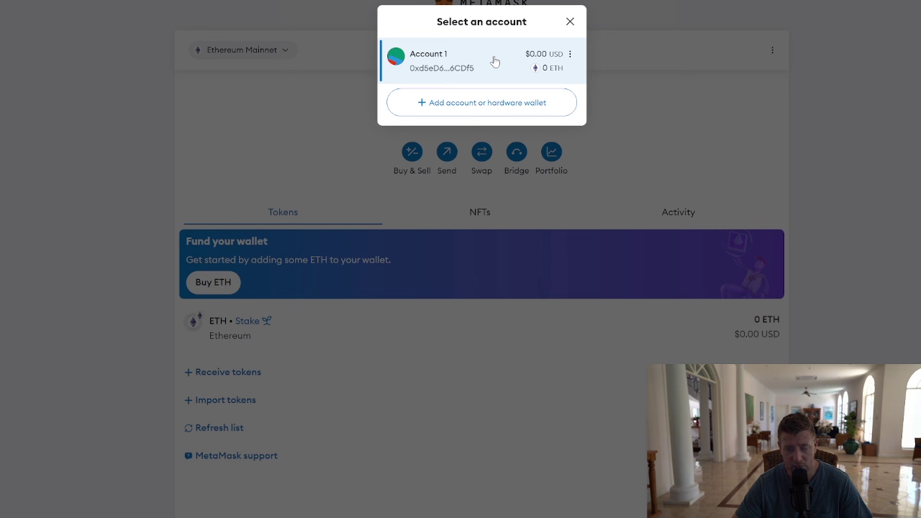
Step: Add a new account named 2 through Add account or hardware wallet
click(439, 106)
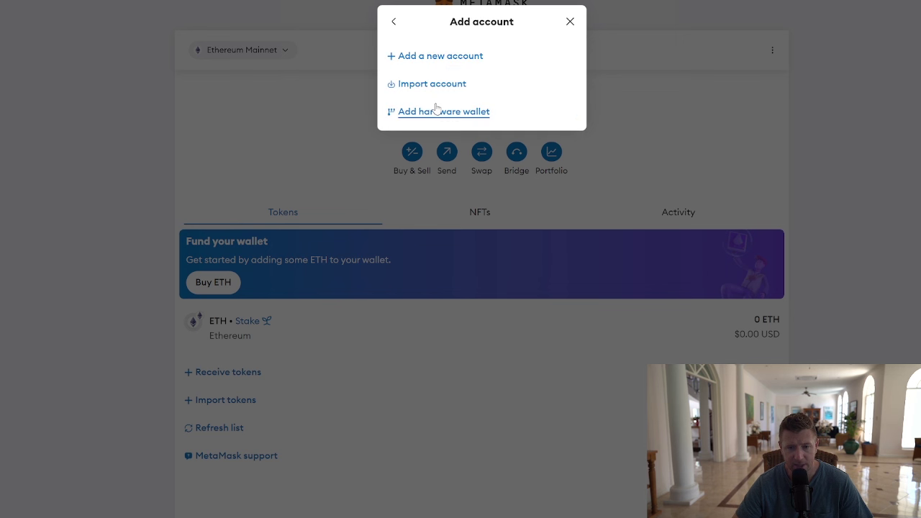
click(436, 62)
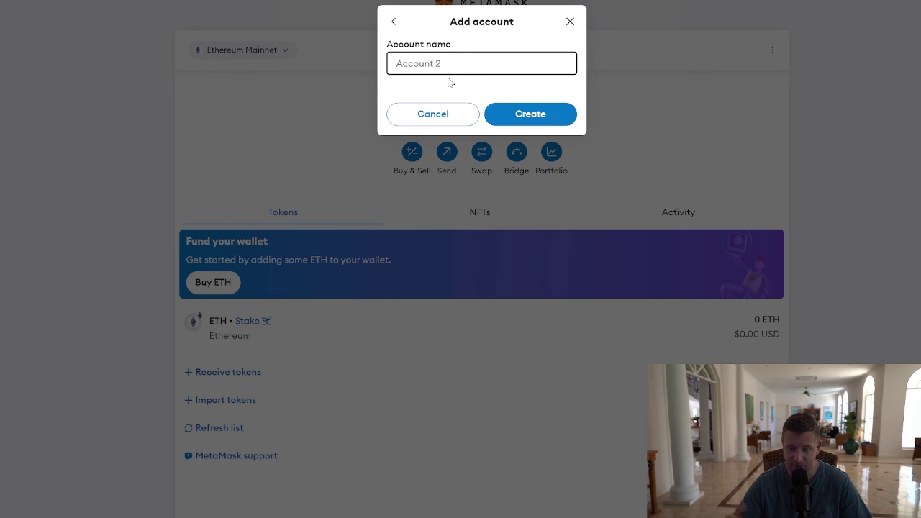
text(2)
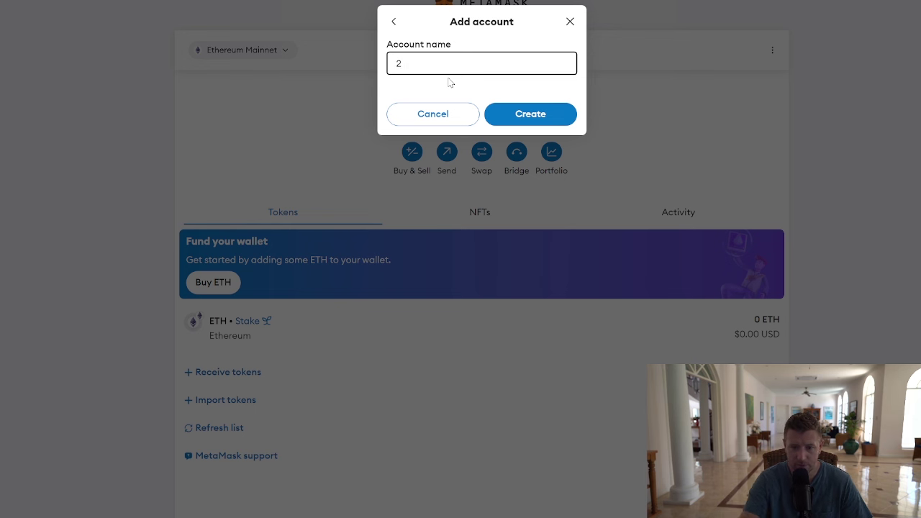
click(510, 114)
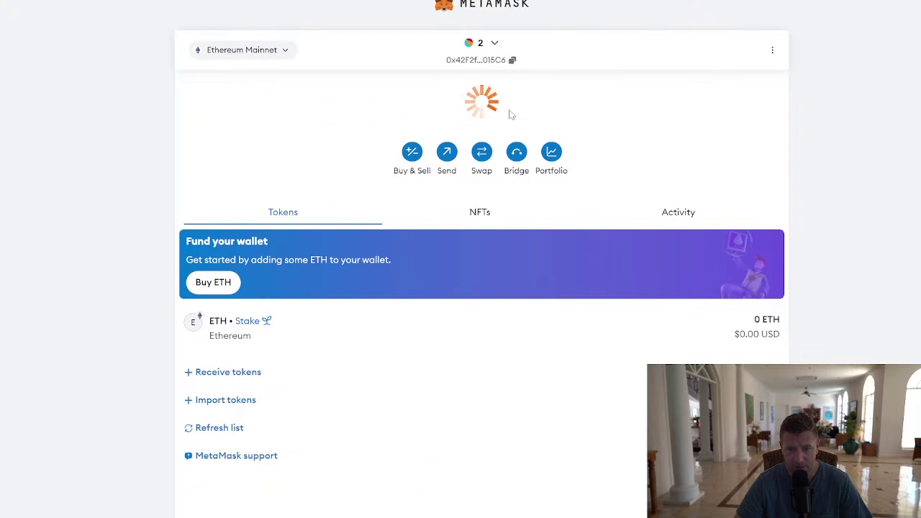
Step: Add another new account named 3, check it is listed, and close the account list
click(492, 43)
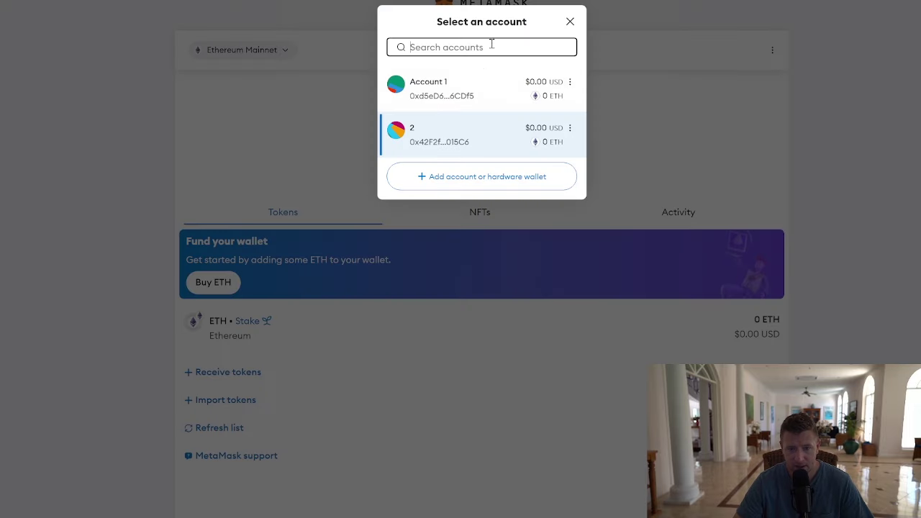
click(454, 173)
click(448, 56)
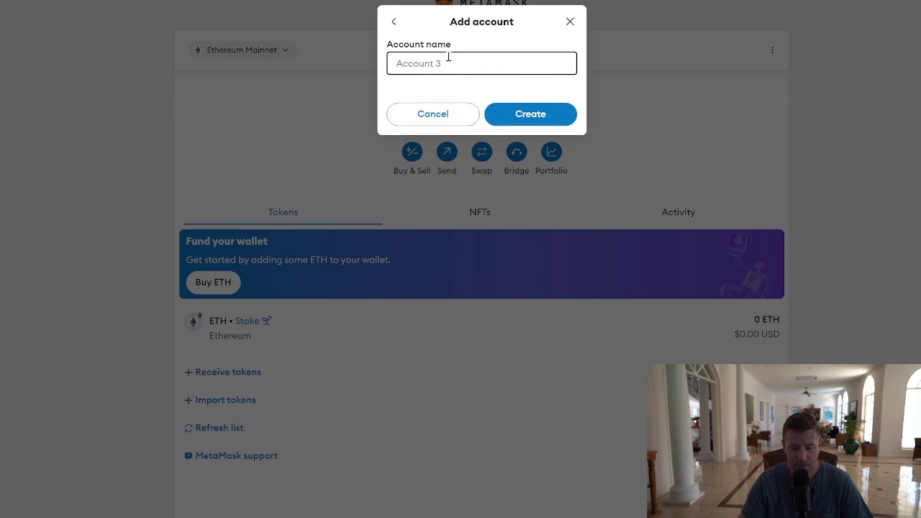
text(3)
click(524, 121)
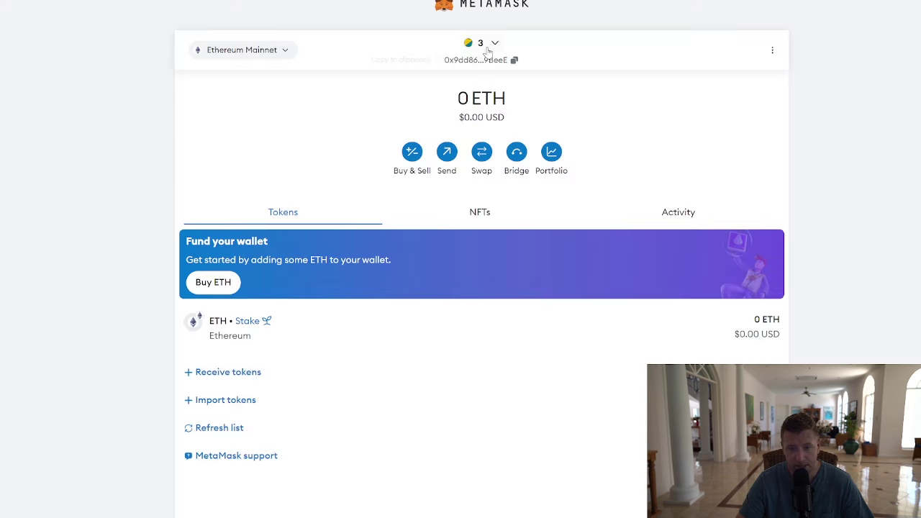
click(487, 44)
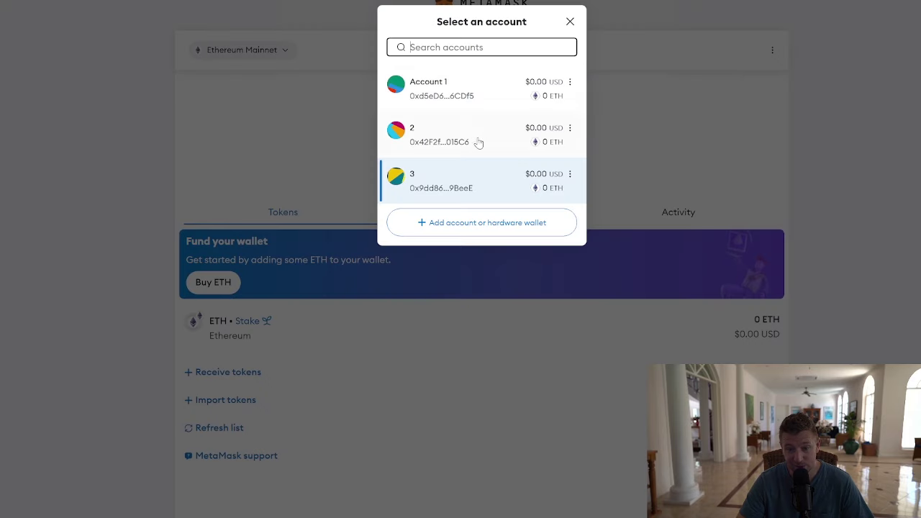
click(568, 23)
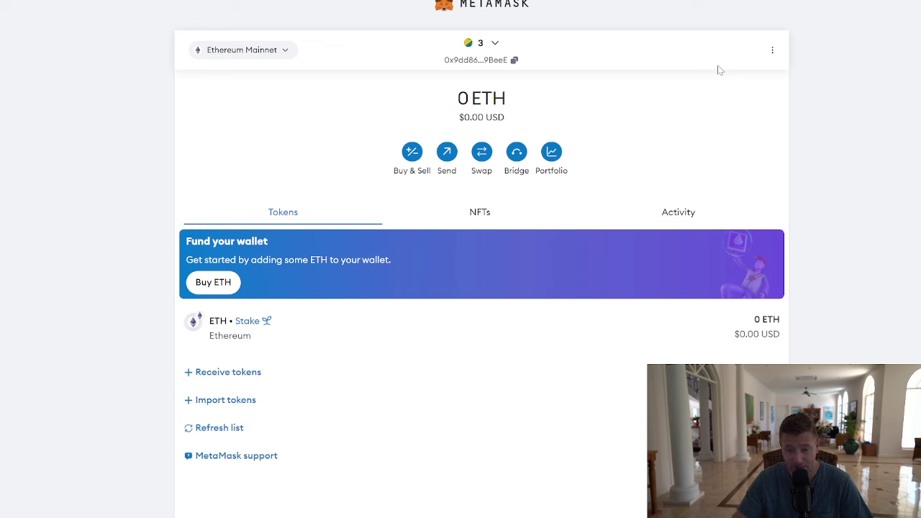
Step: Go to Settings > Security & privacy and choose Reveal Secret Recovery Phrase
click(774, 51)
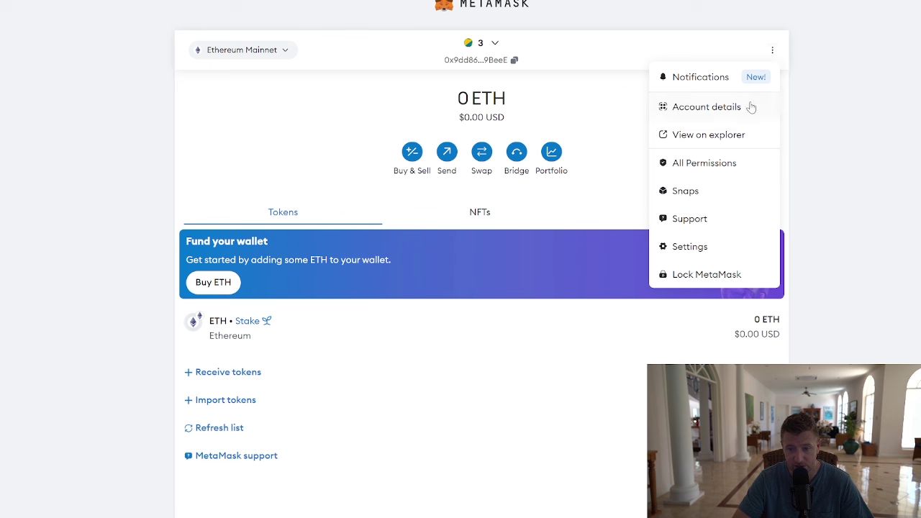
click(689, 246)
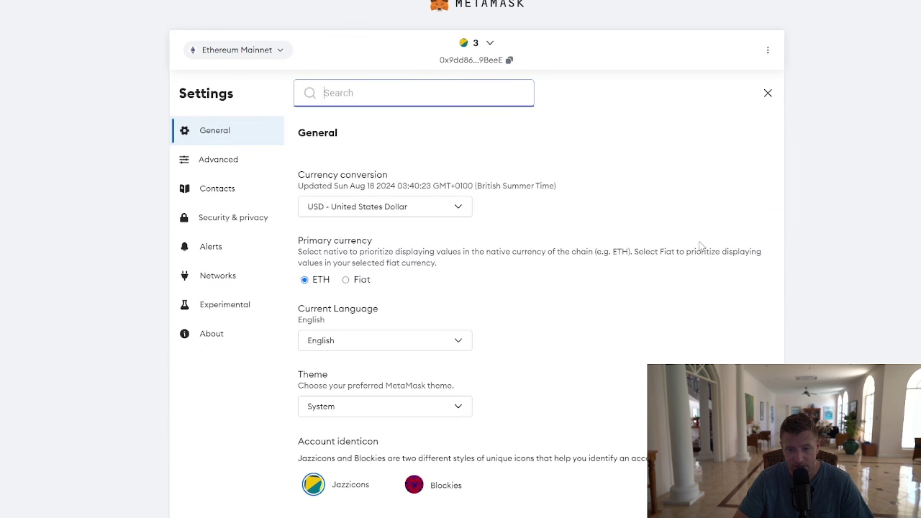
click(251, 222)
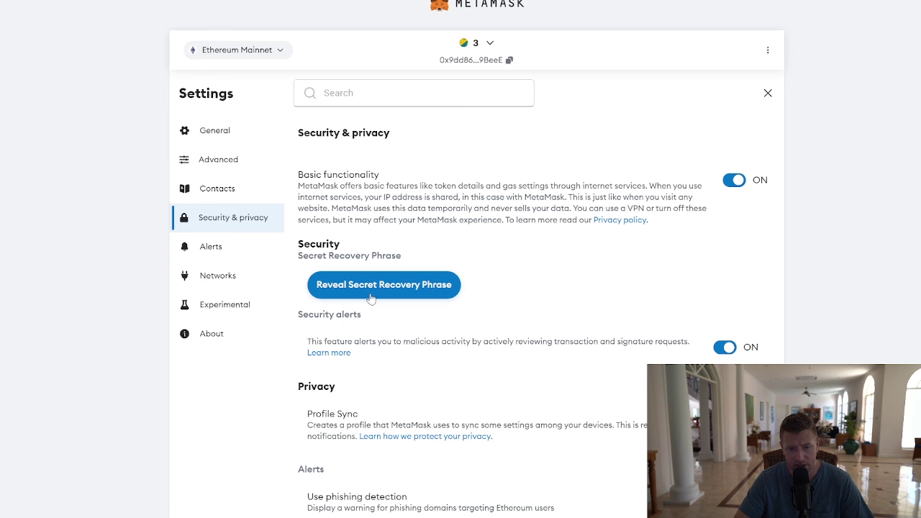
click(421, 288)
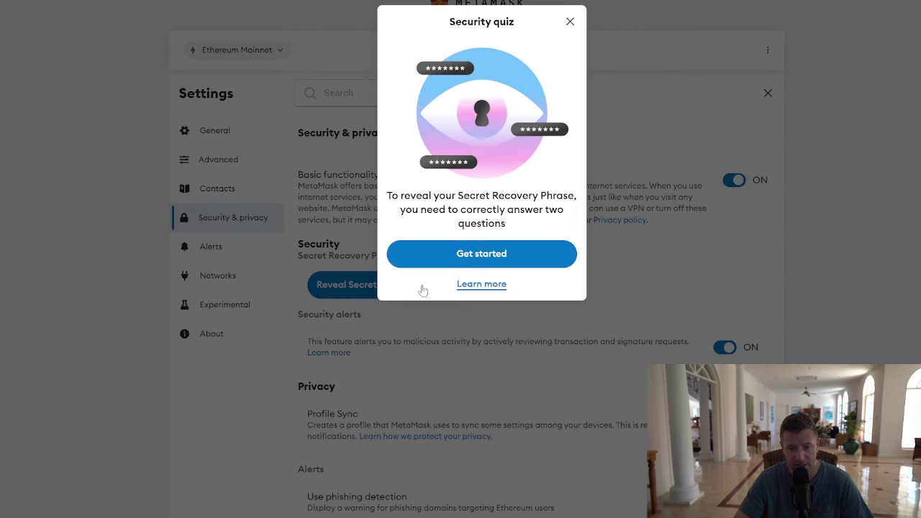
Step: Pass the quiz: a lost phrase can't be recovered, and anyone asking for it is a scammer
click(477, 256)
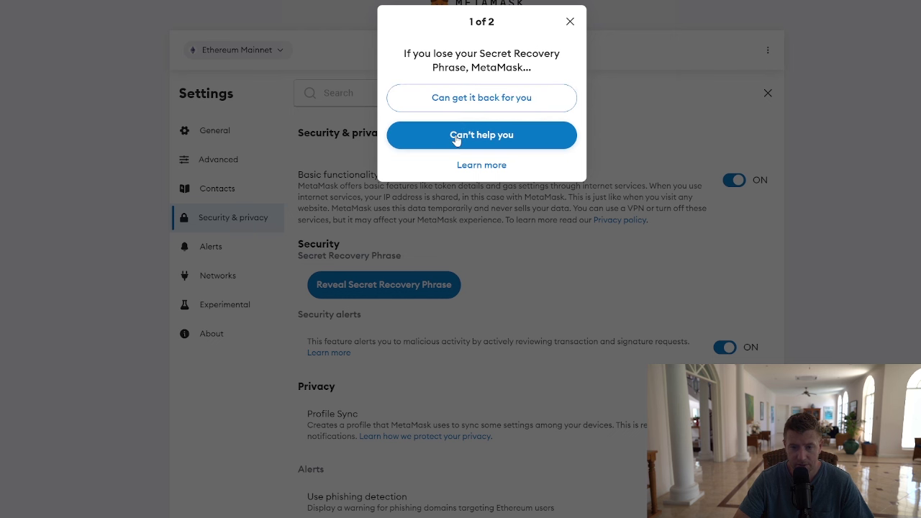
click(503, 137)
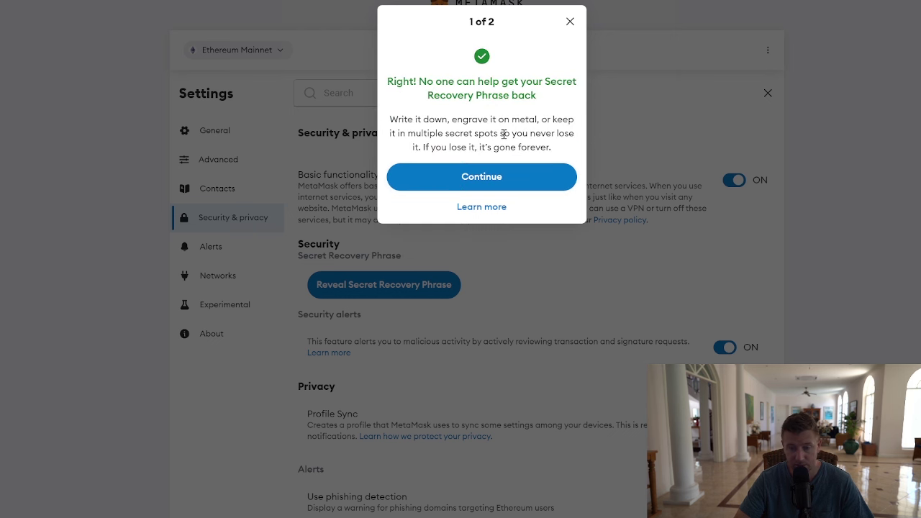
click(493, 177)
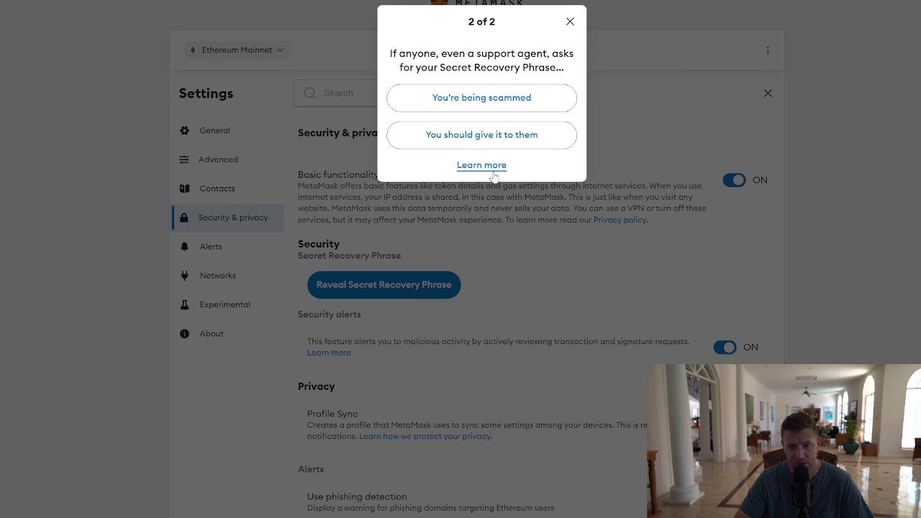
click(514, 109)
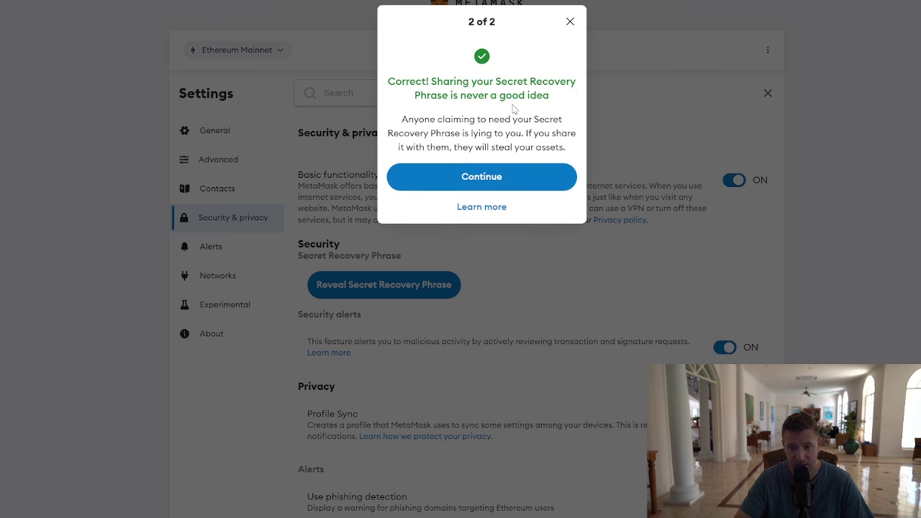
click(494, 179)
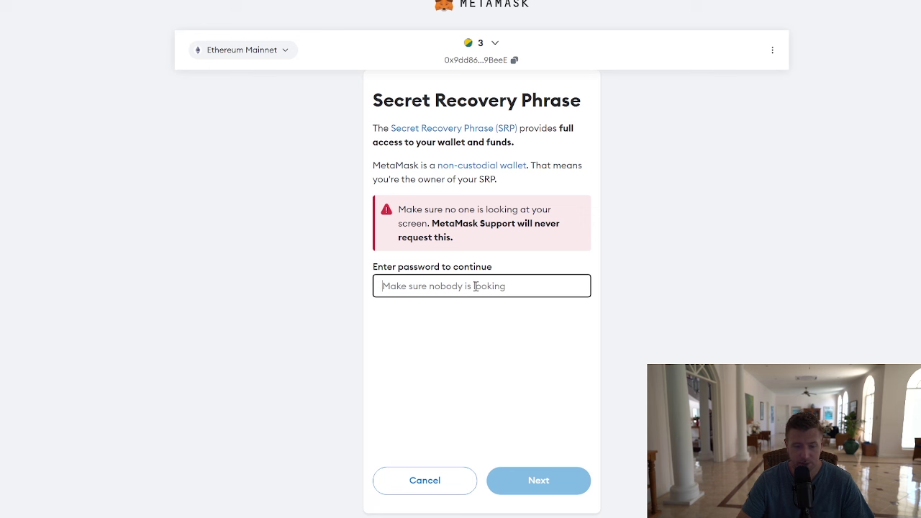
Step: Submit the wallet password, hold to reveal the Secret Recovery Phrase, then close back to account 3
text(•)
text(•)
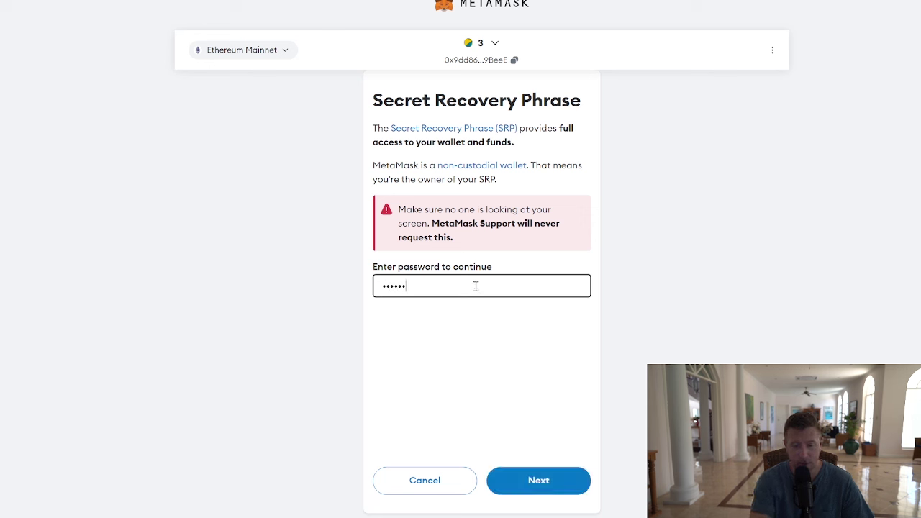
text(•••••••••••)
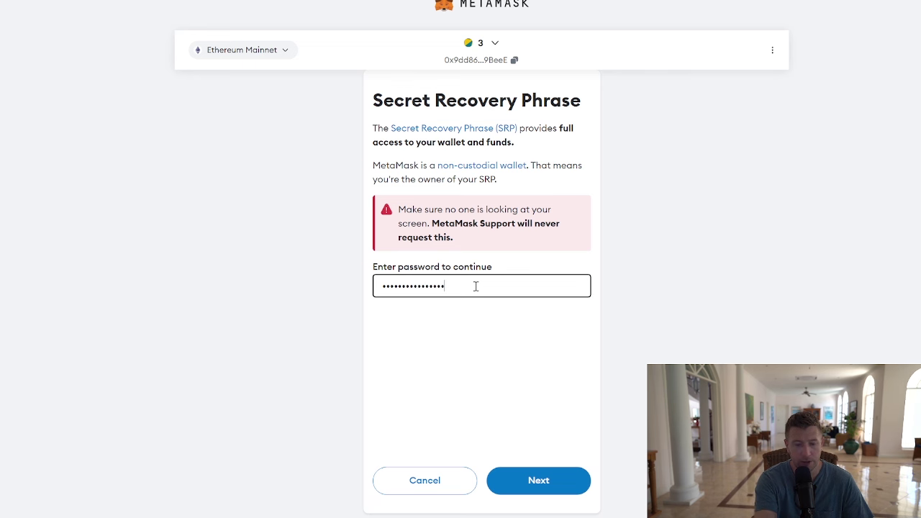
click(547, 475)
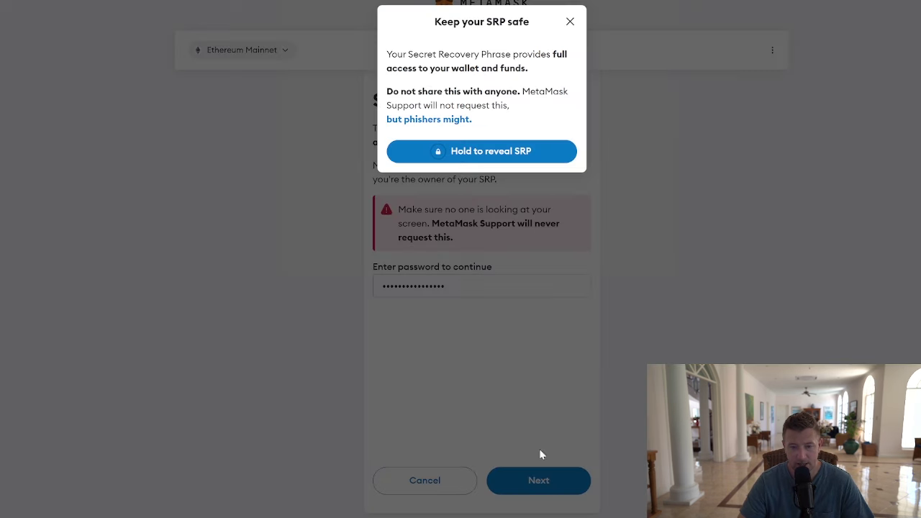
click(450, 155)
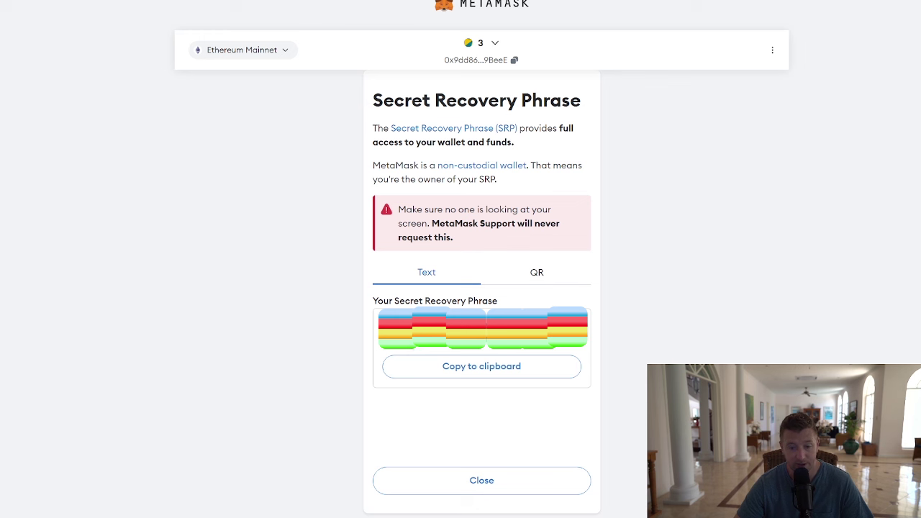
click(488, 483)
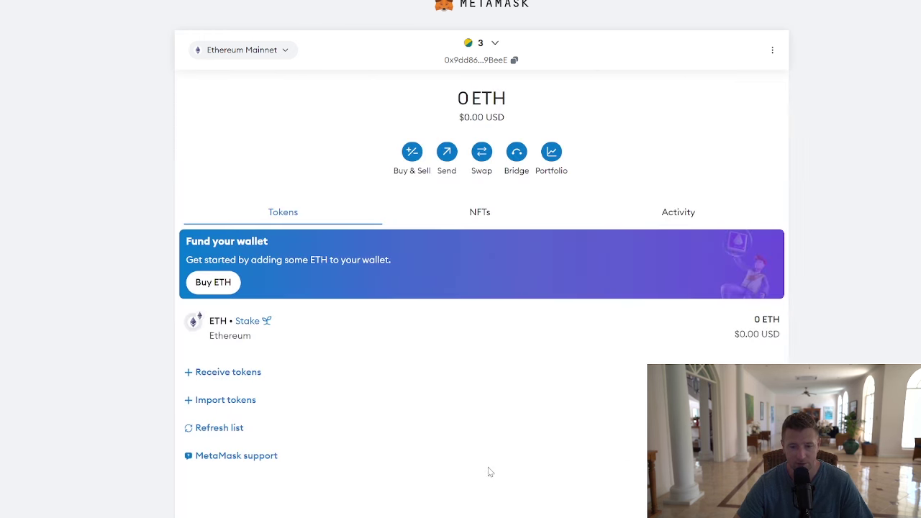